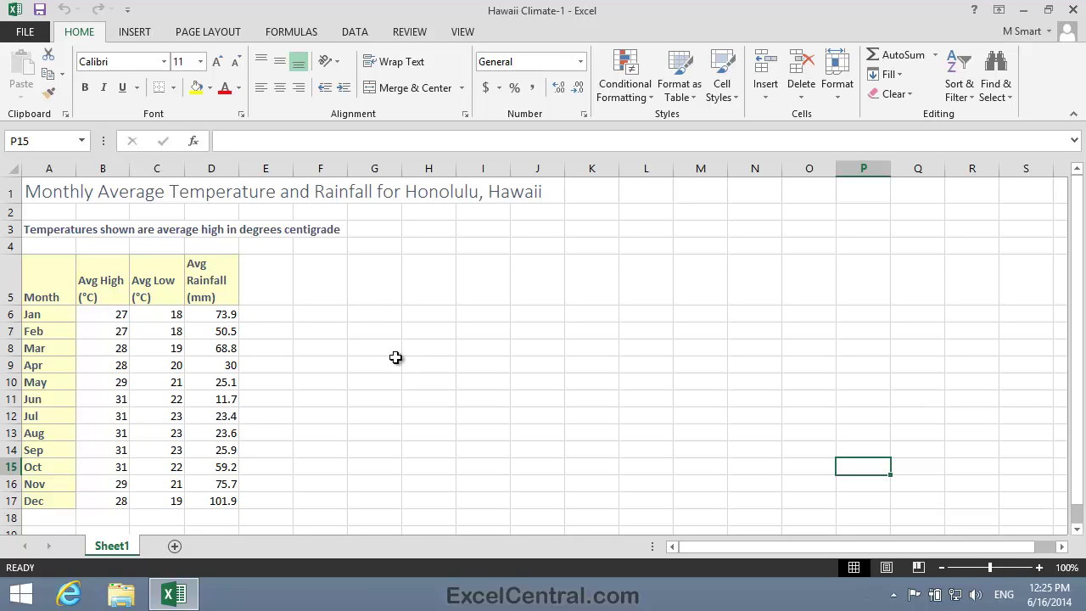
Insert a custom combo chart from the climate table, with Avg Rainfall (mm) as Area and both temperature series as Clustered Column.
click(161, 348)
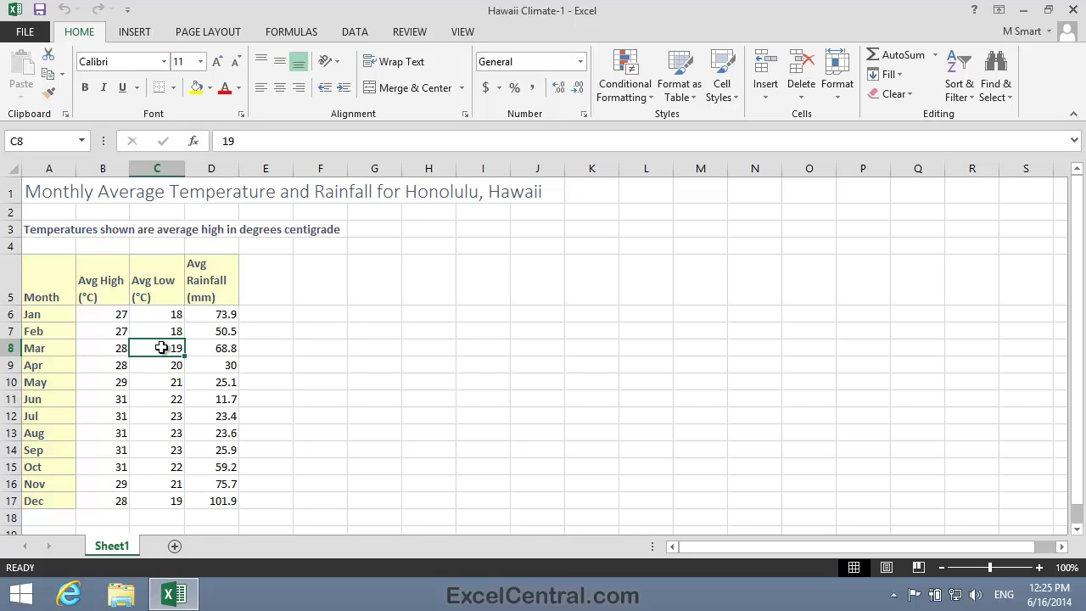
click(135, 34)
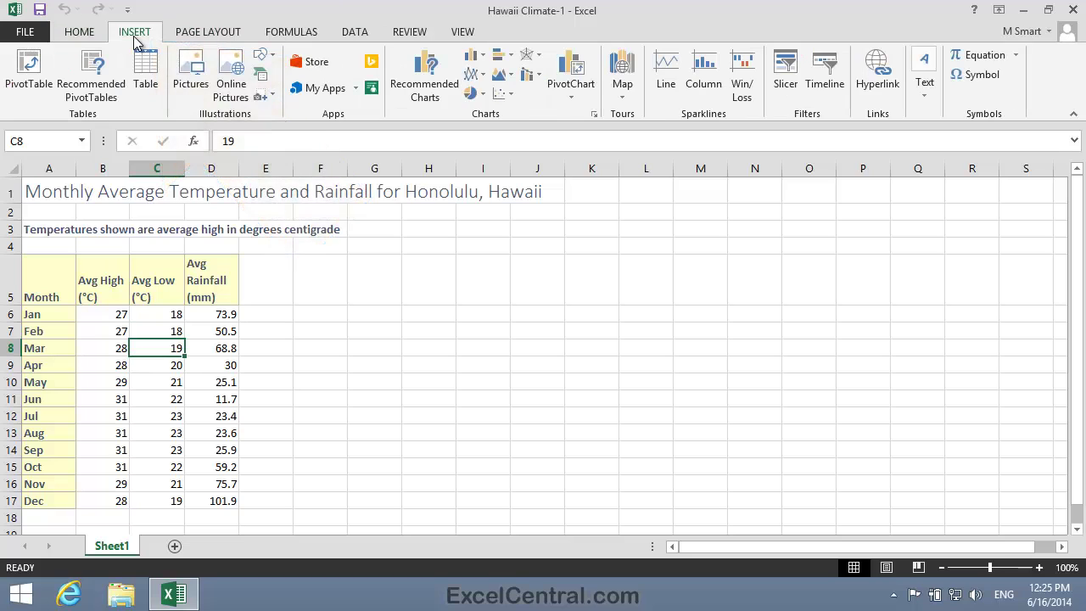
click(525, 73)
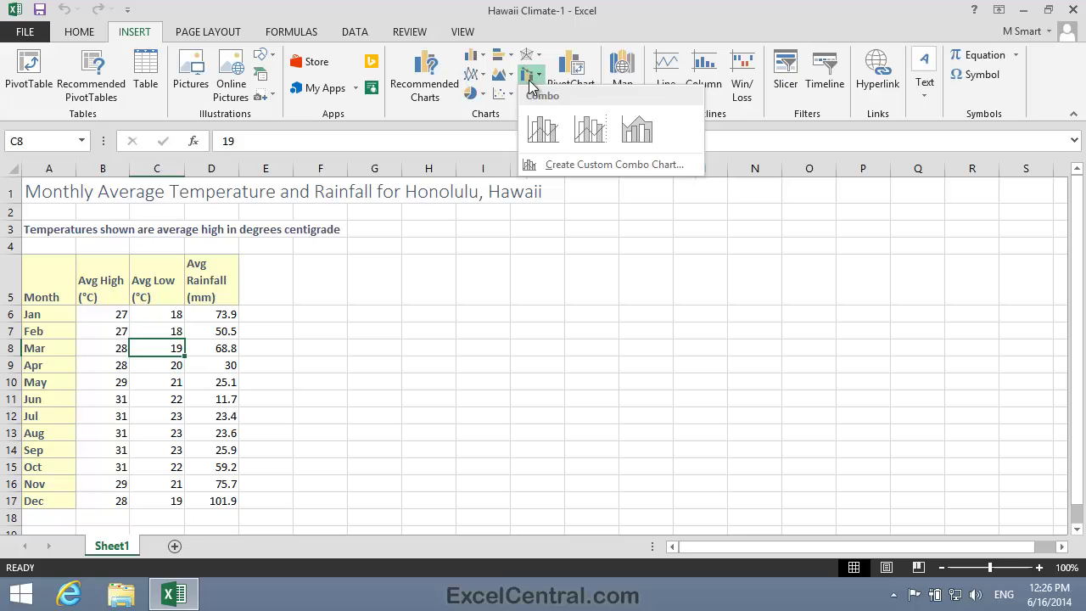
mouse_move(541, 136)
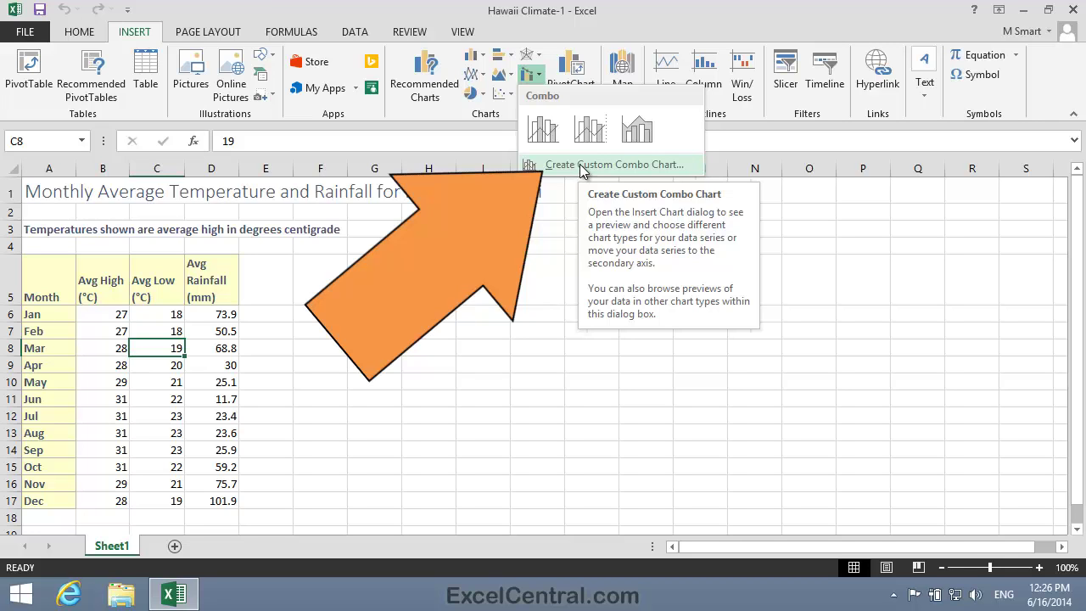
click(589, 164)
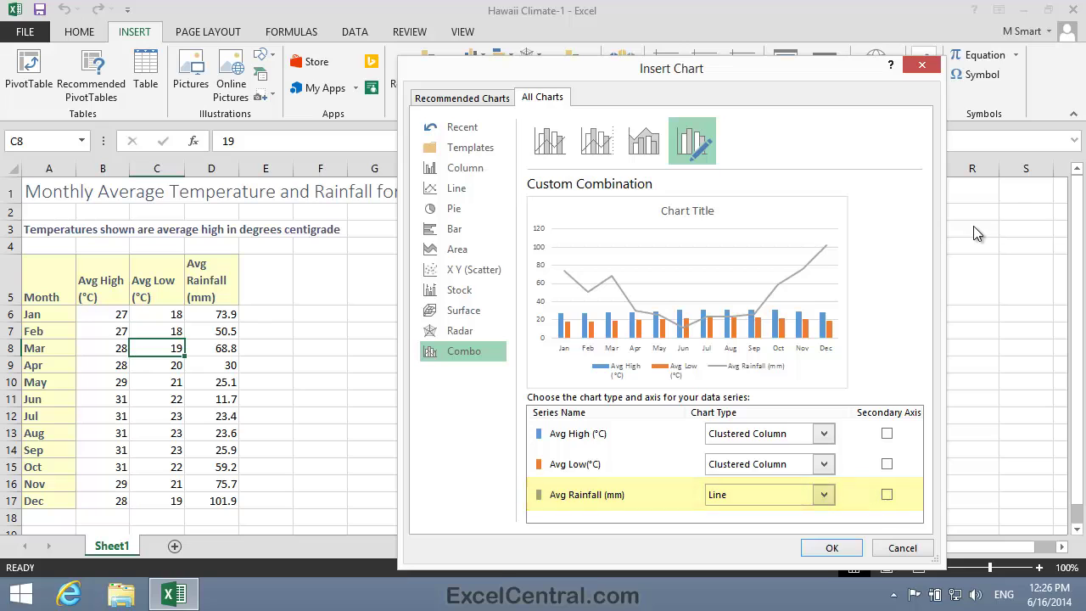
click(825, 495)
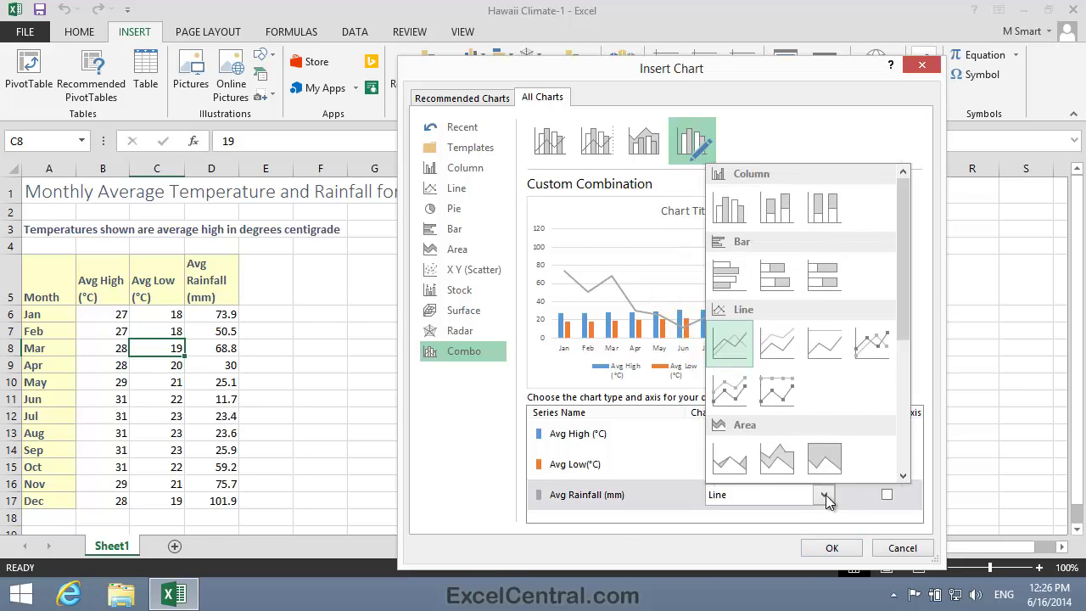
click(731, 461)
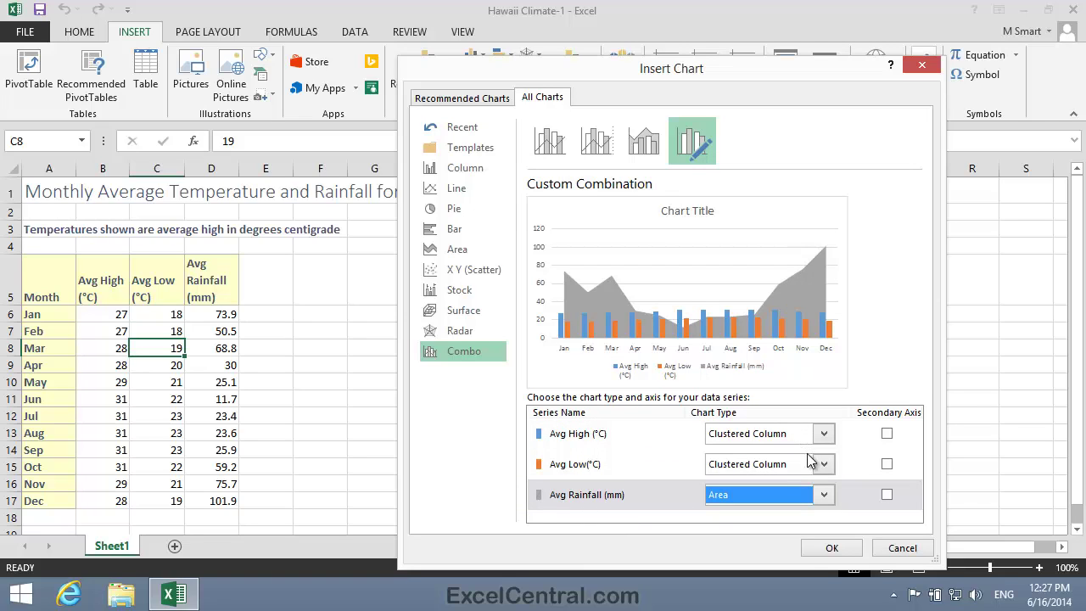
click(823, 549)
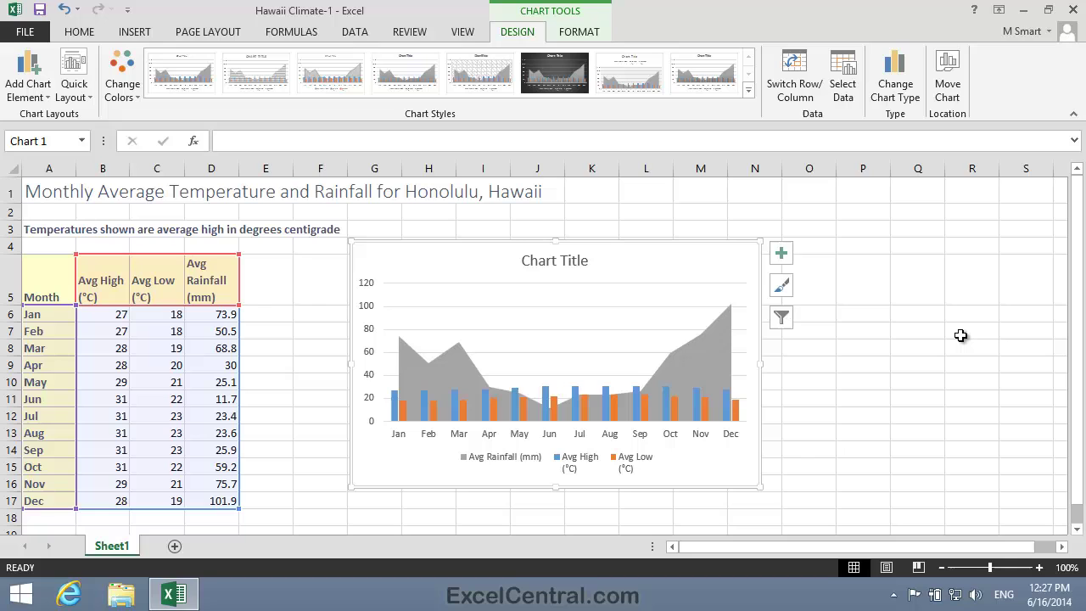
Change the combo chart so that the Avg Rainfall (mm) series is plotted on the secondary axis.
right_click(601, 320)
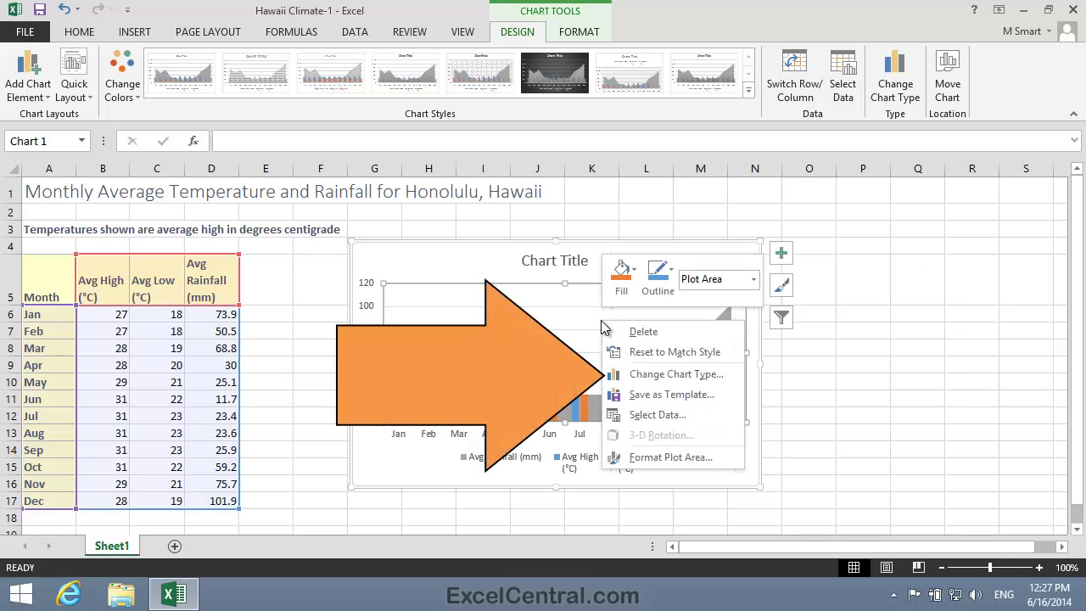
click(661, 379)
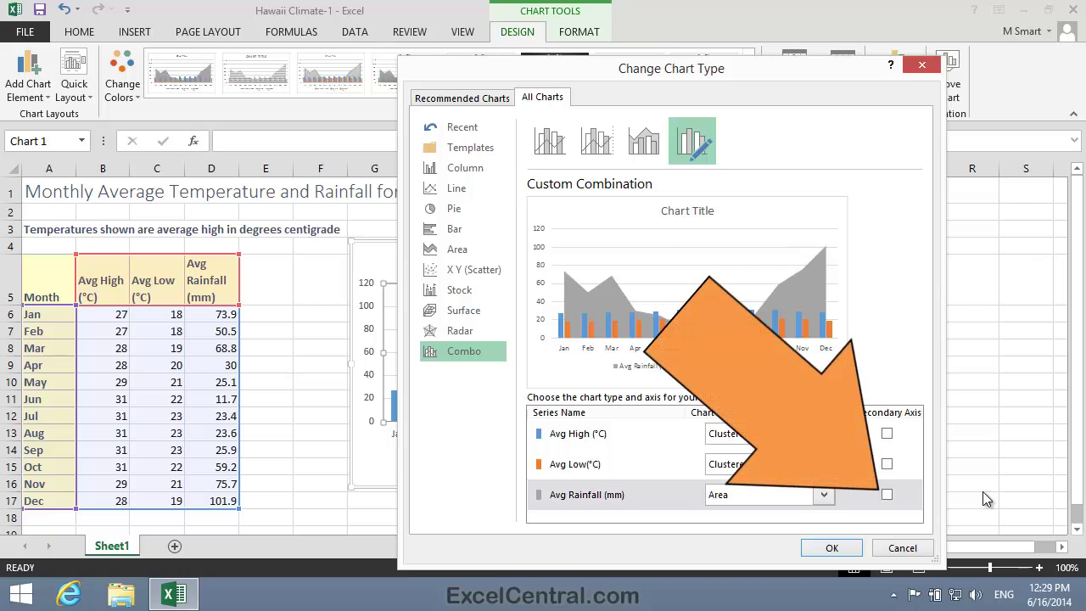
click(886, 494)
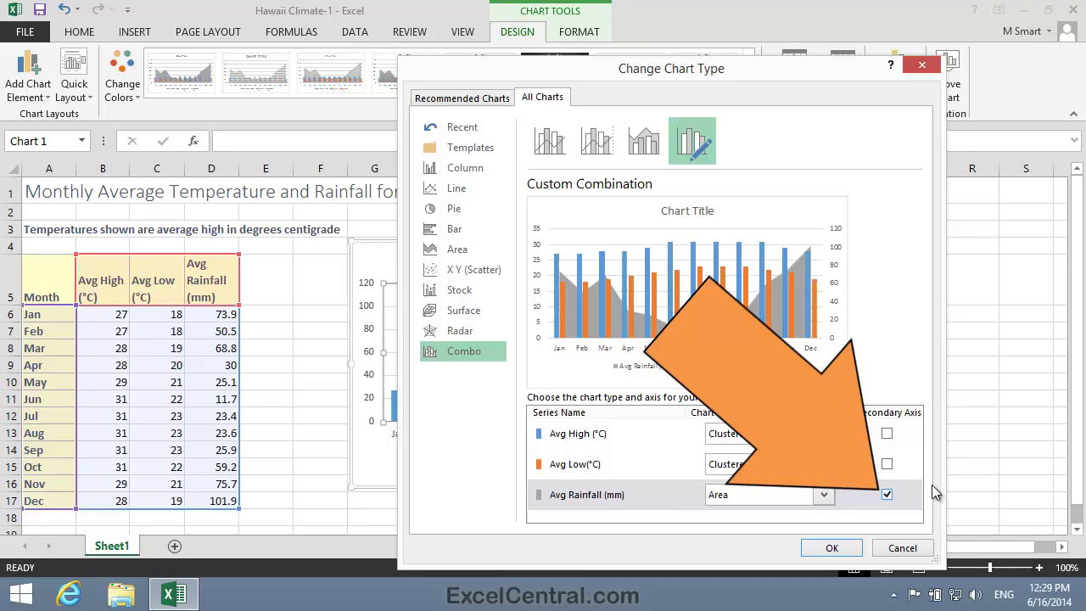
click(828, 548)
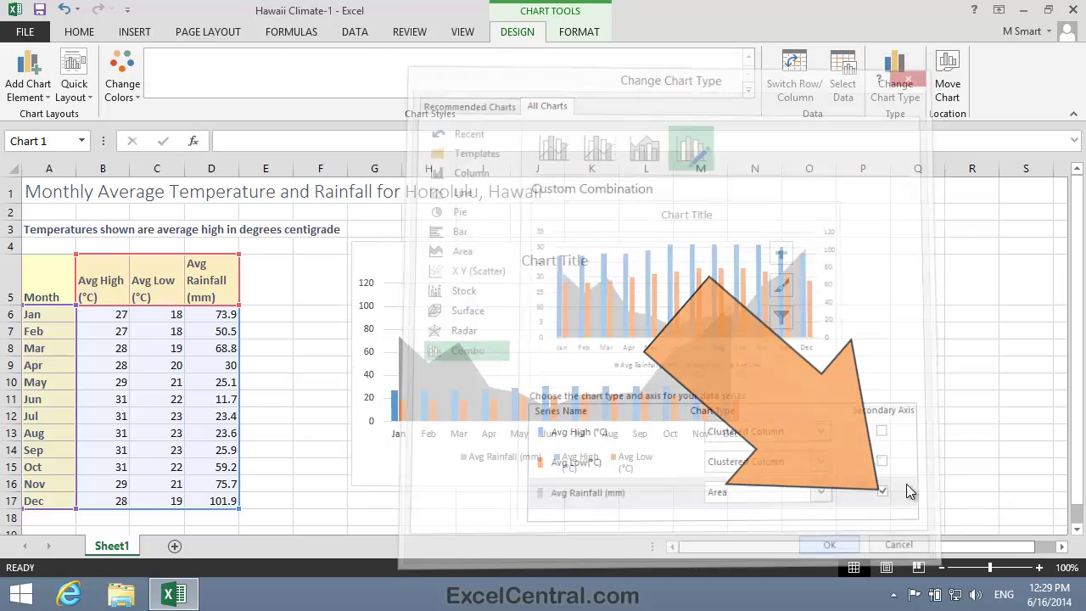
click(865, 398)
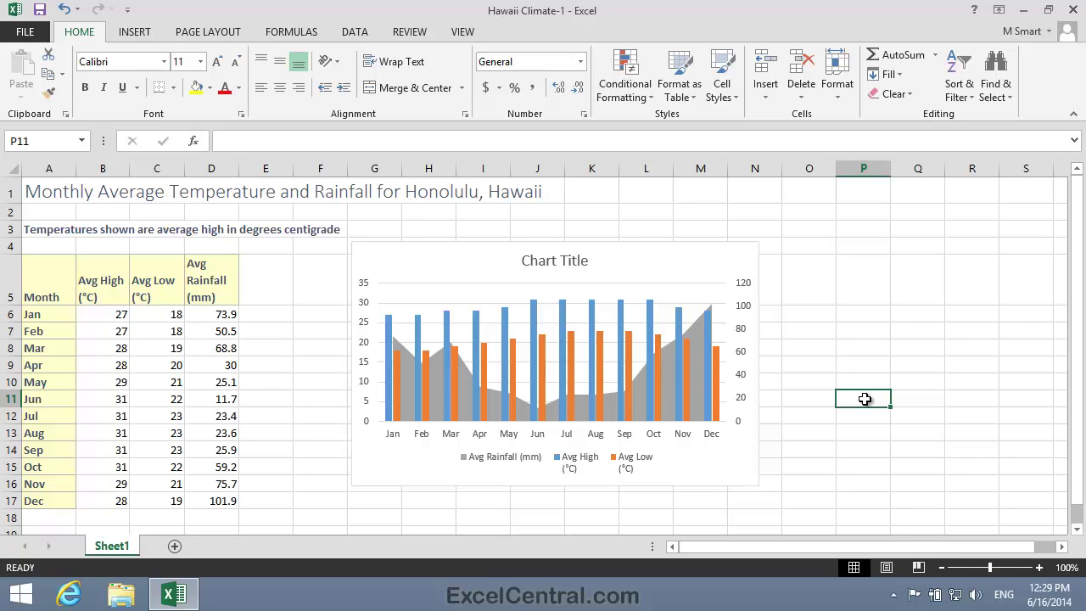
Add axis titles to the combo chart.
click(743, 475)
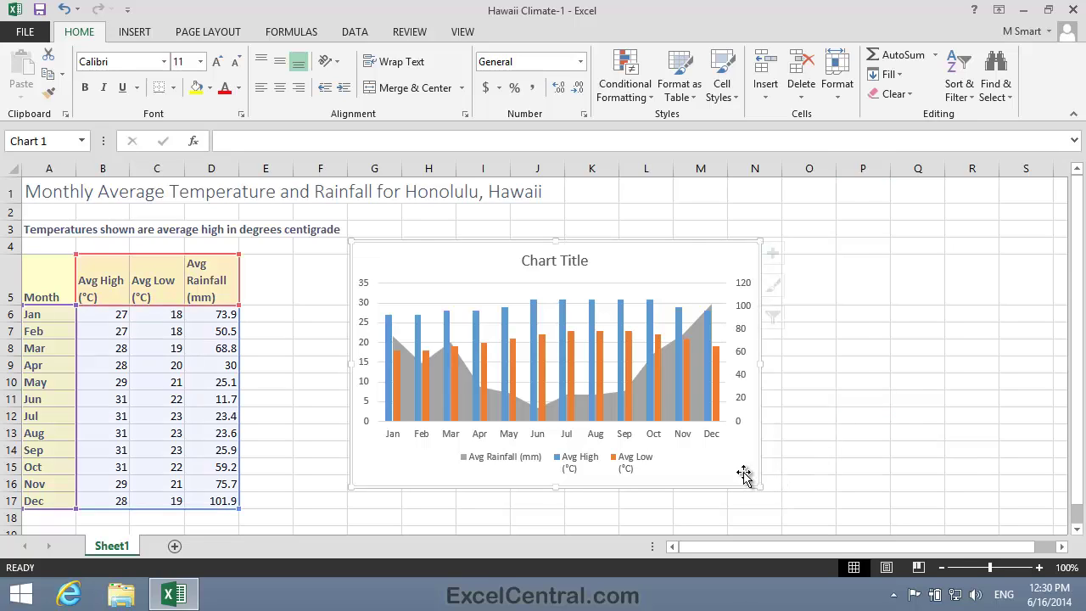
click(781, 254)
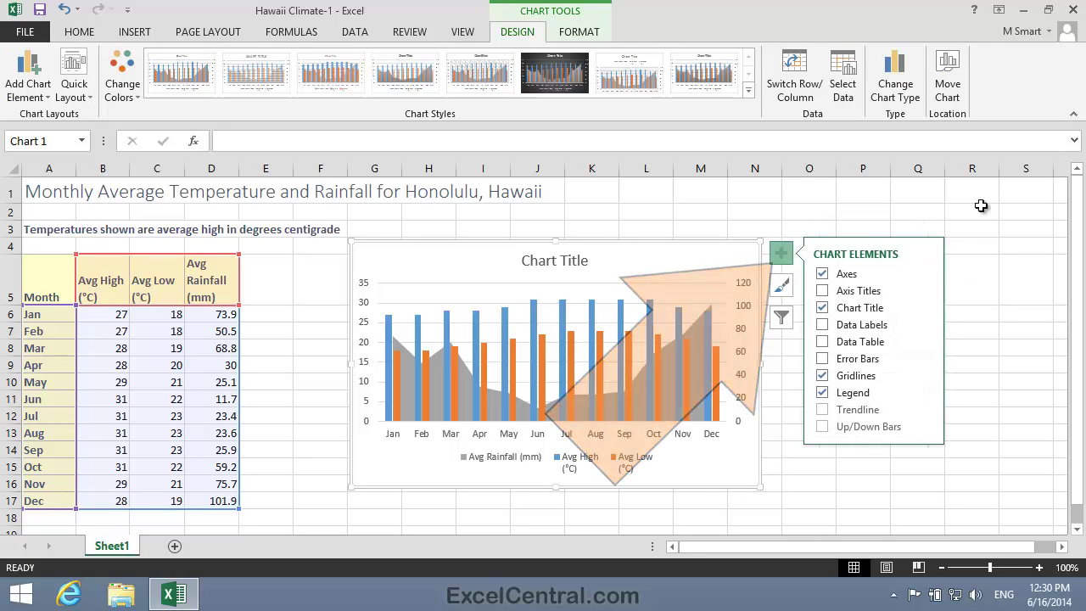
click(823, 291)
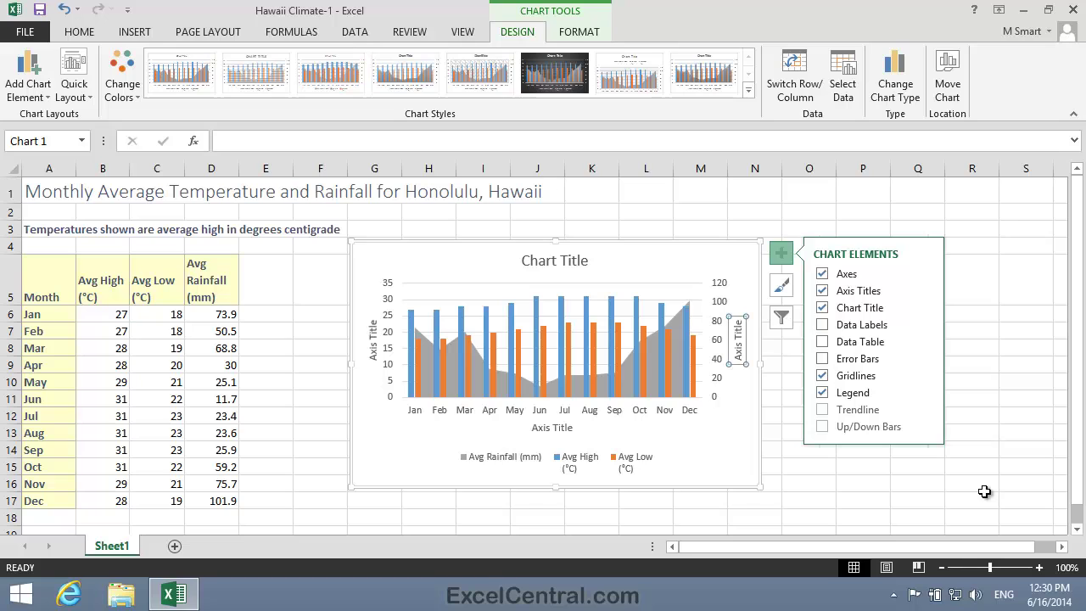
click(915, 487)
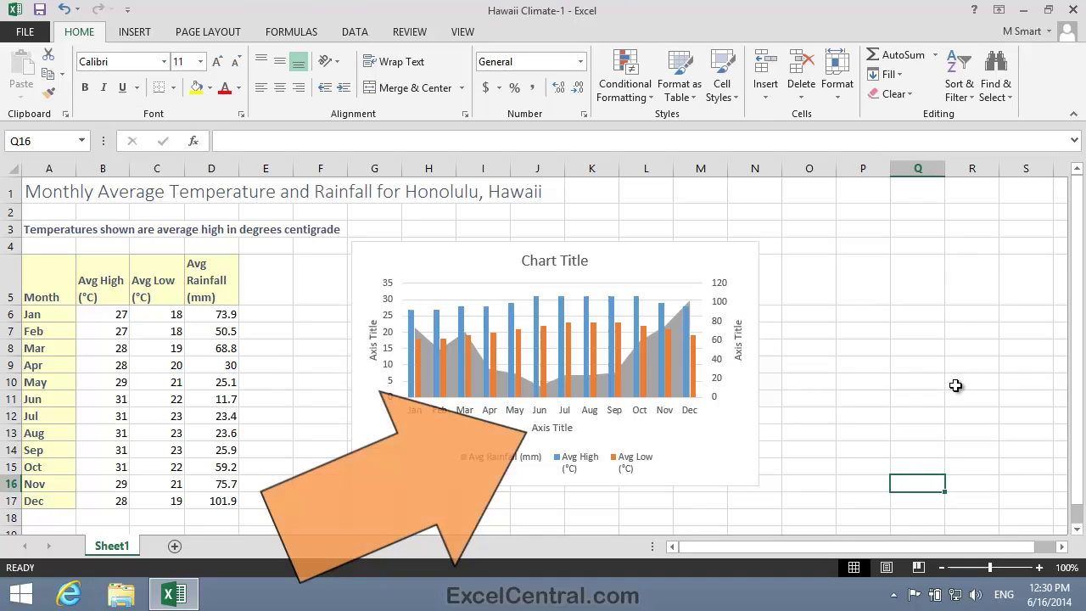
Set the combo chart's horizontal axis title to "Month".
click(569, 430)
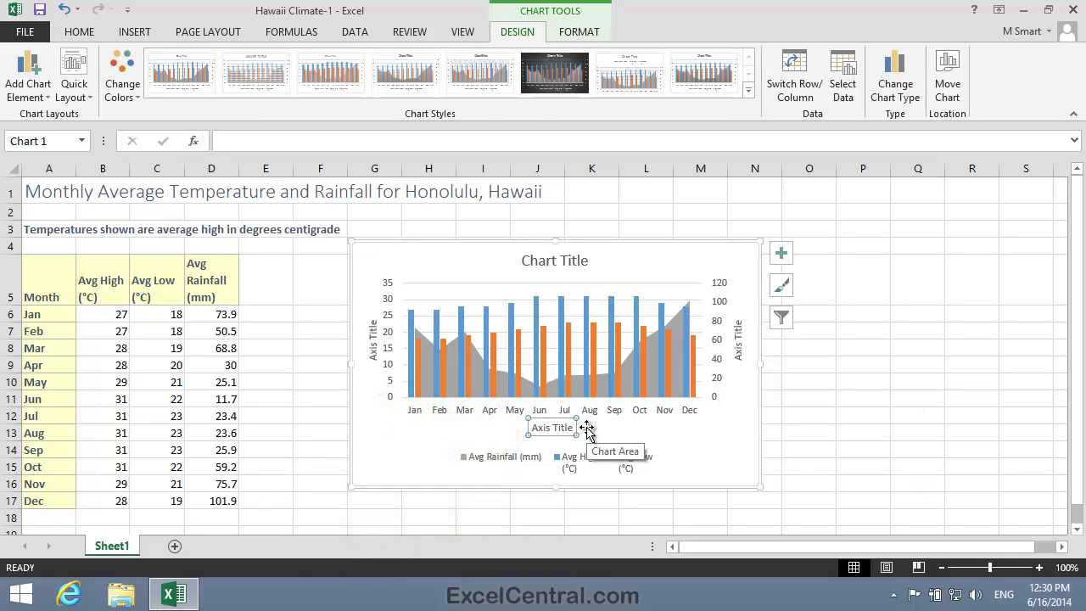
text(Month)
key(Return)
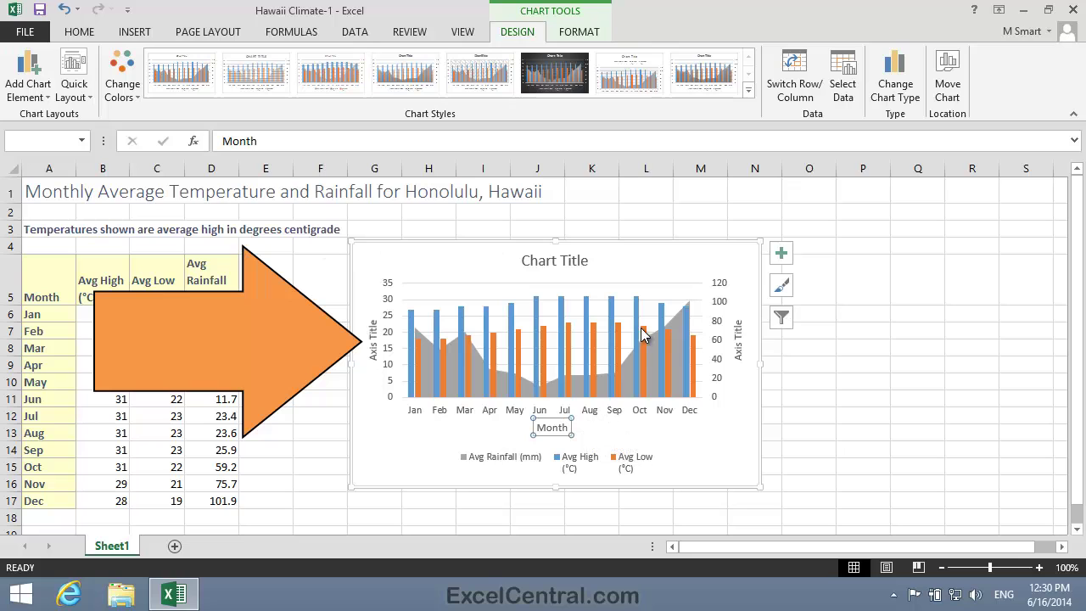
click(958, 384)
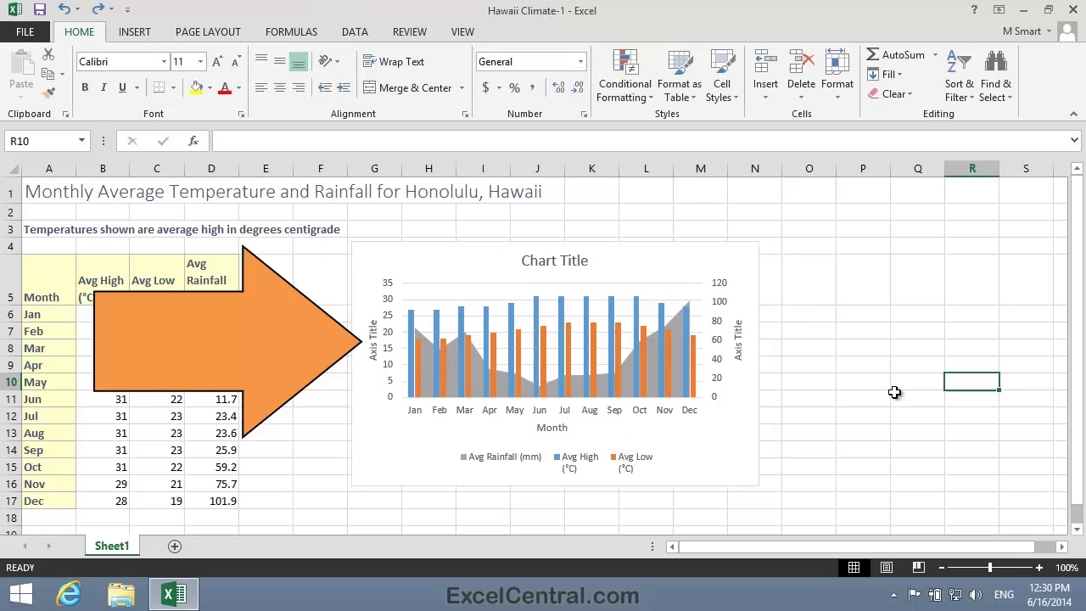
Set the primary vertical axis title to "Temperature C".
click(372, 338)
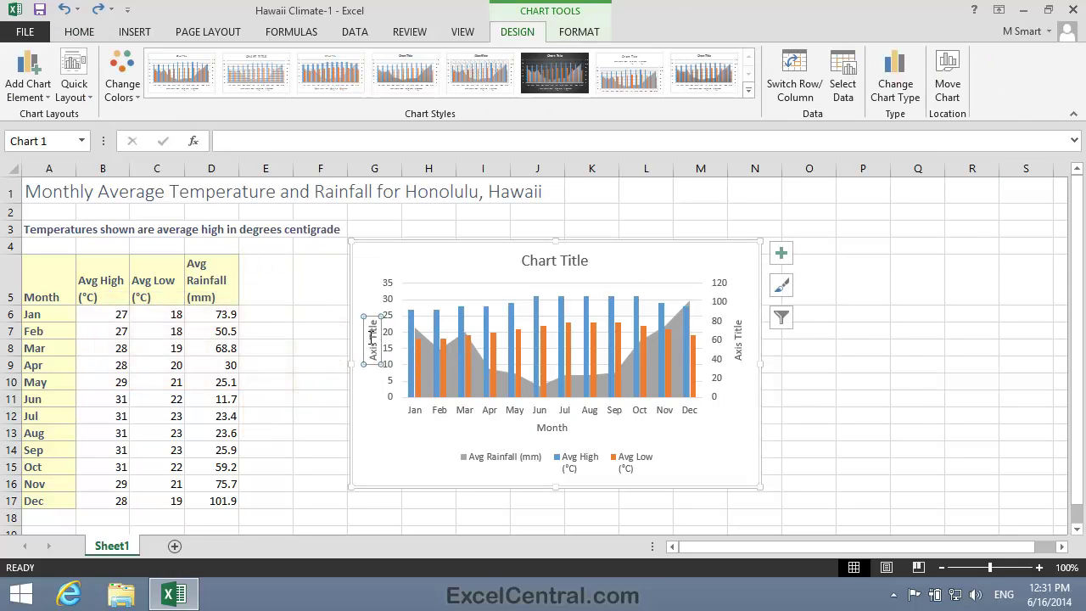
text(Tempera)
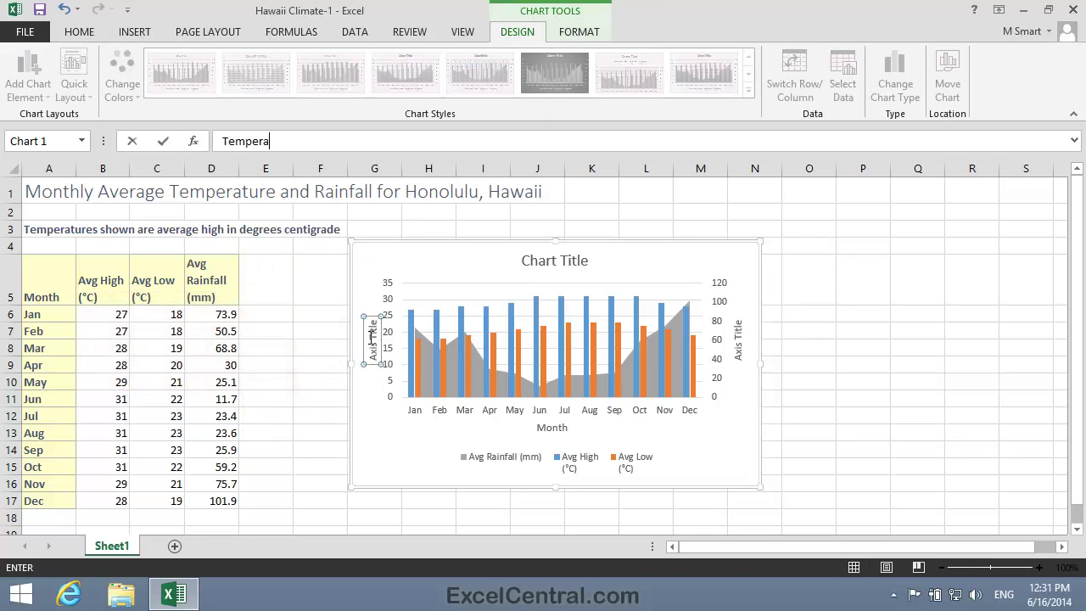
text(ture C)
key(Return)
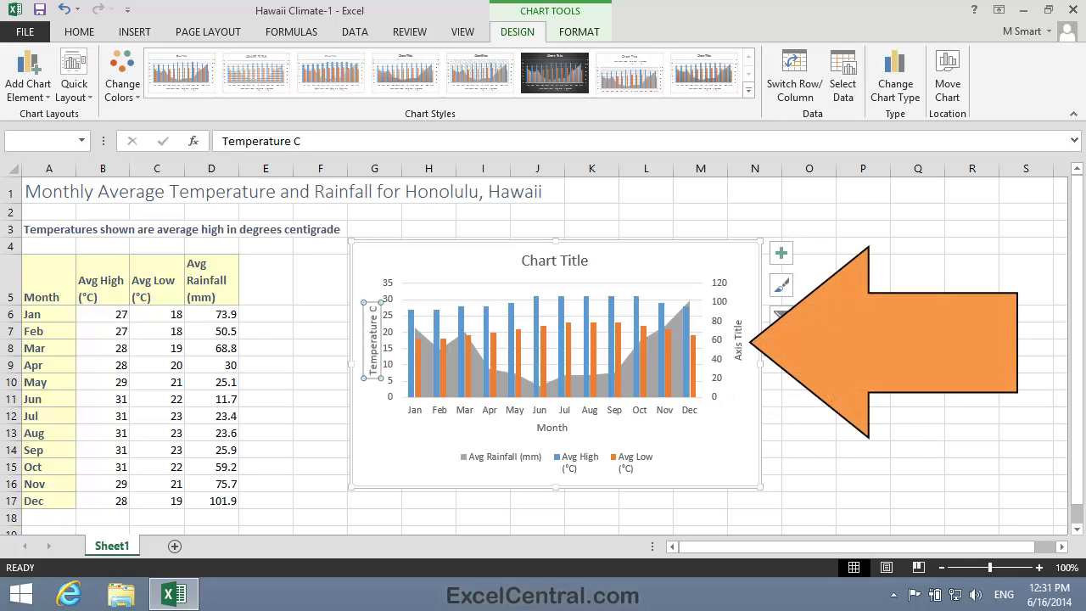
Set the secondary vertical axis title to "Rainfall mm".
click(739, 341)
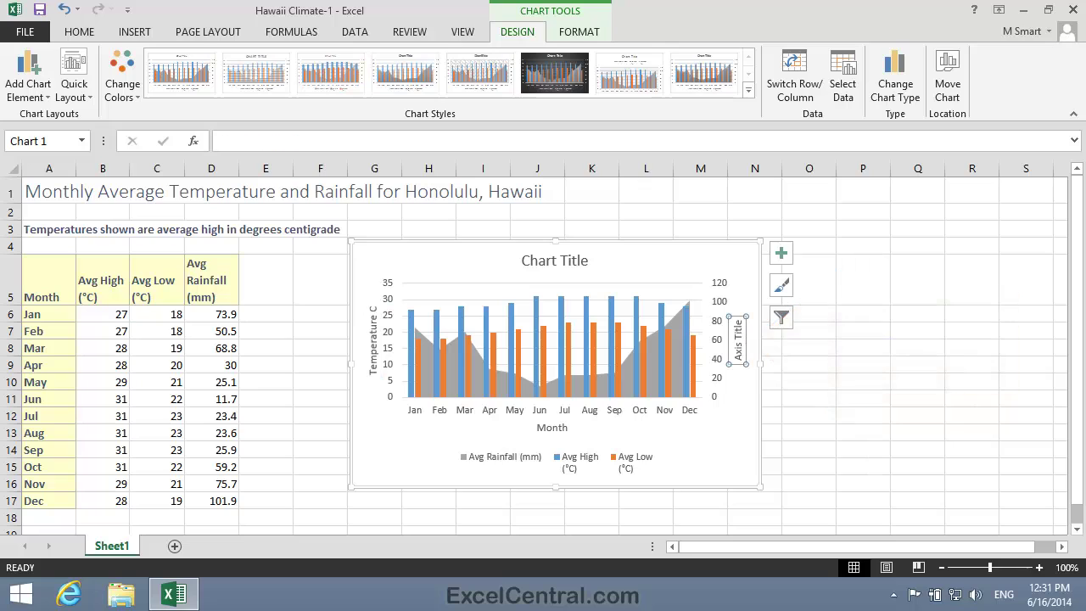
text(Rainfa)
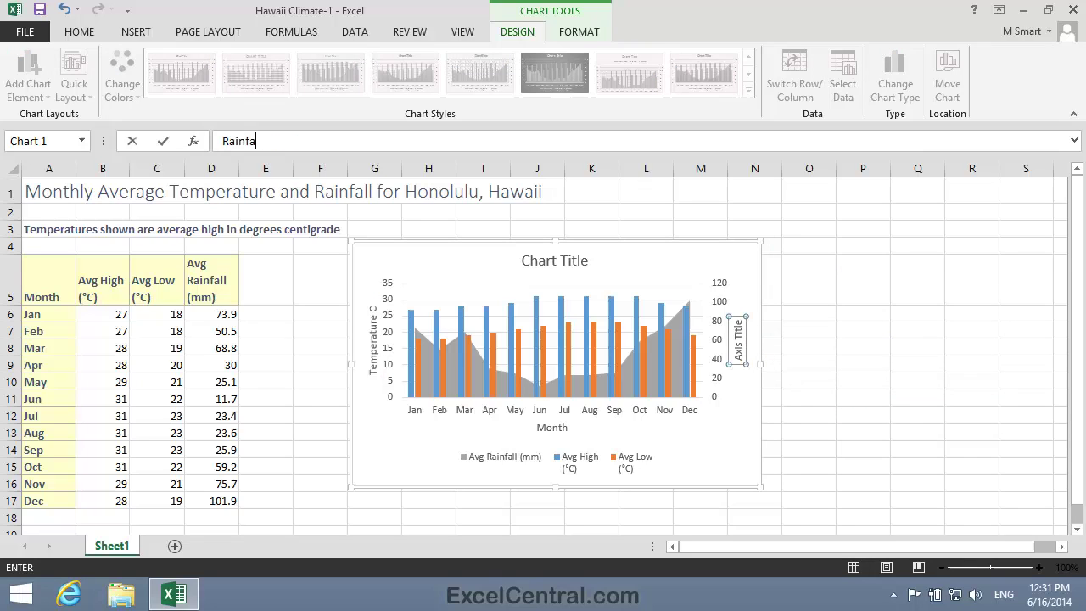
text(ll mm)
key(Return)
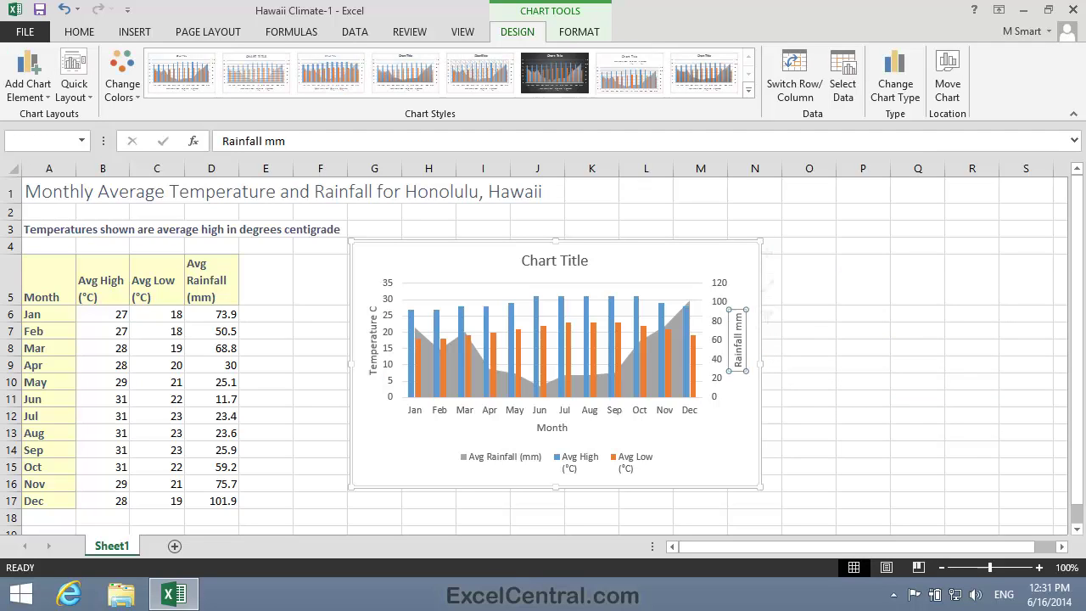
click(862, 450)
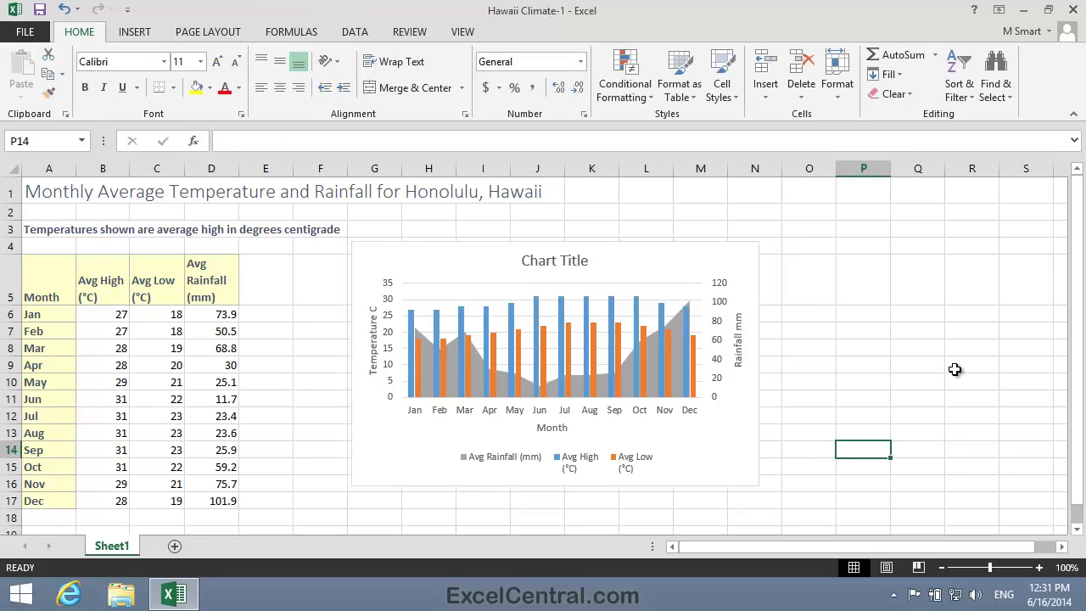
Replace the placeholder chart title with "Hawaii Climate".
click(560, 263)
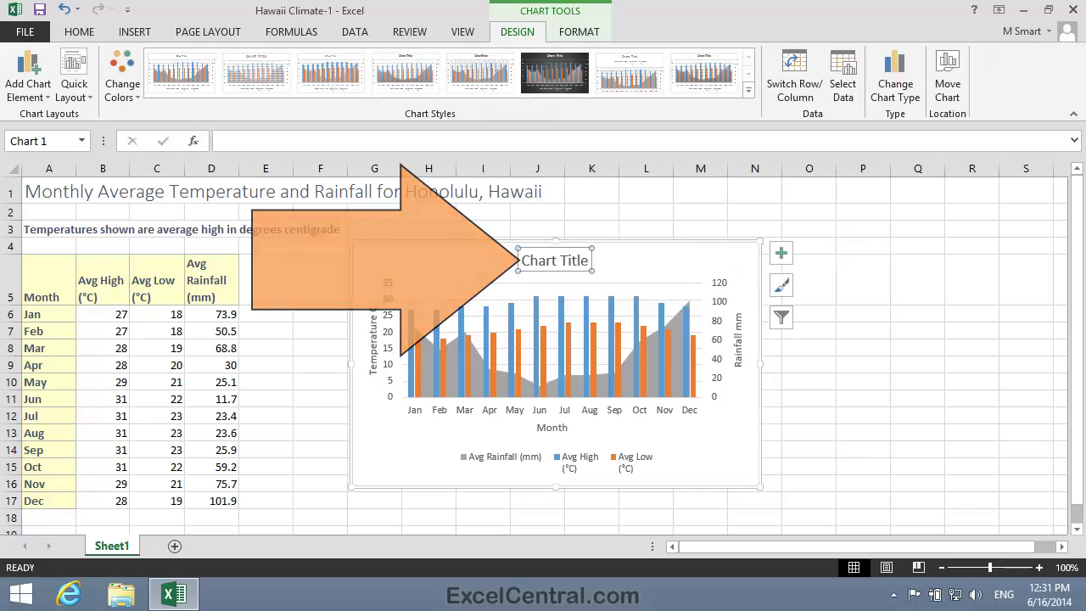
text(Hawa)
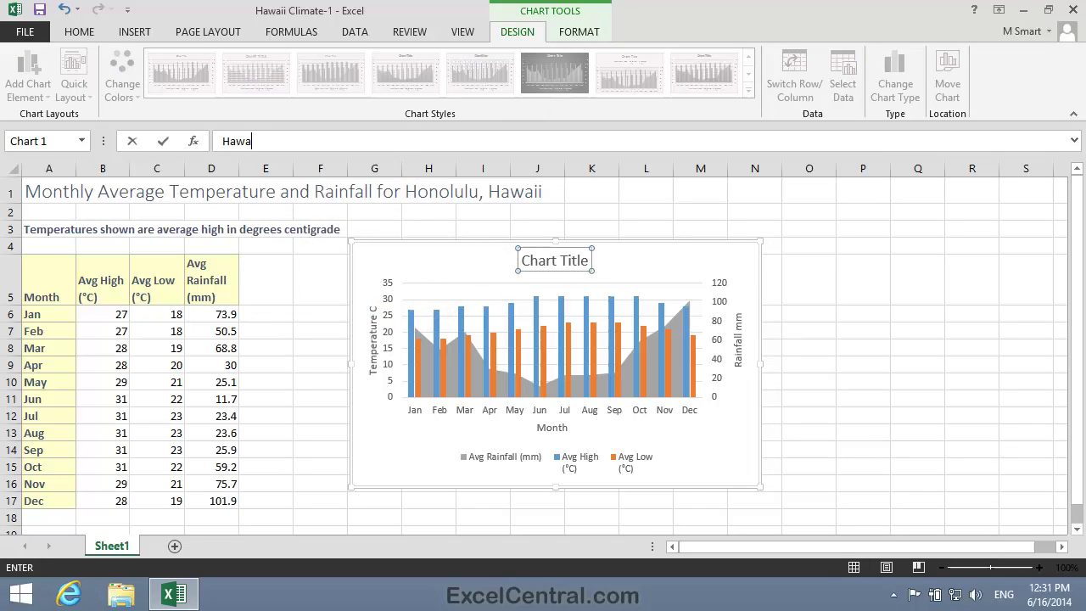
text(ii Climate)
key(Return)
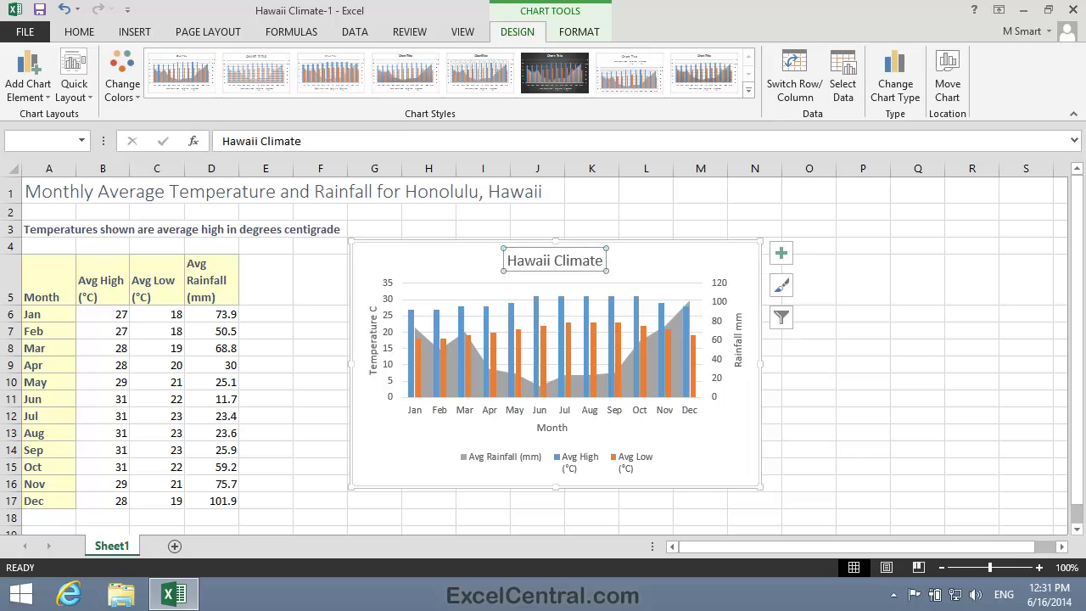
click(808, 399)
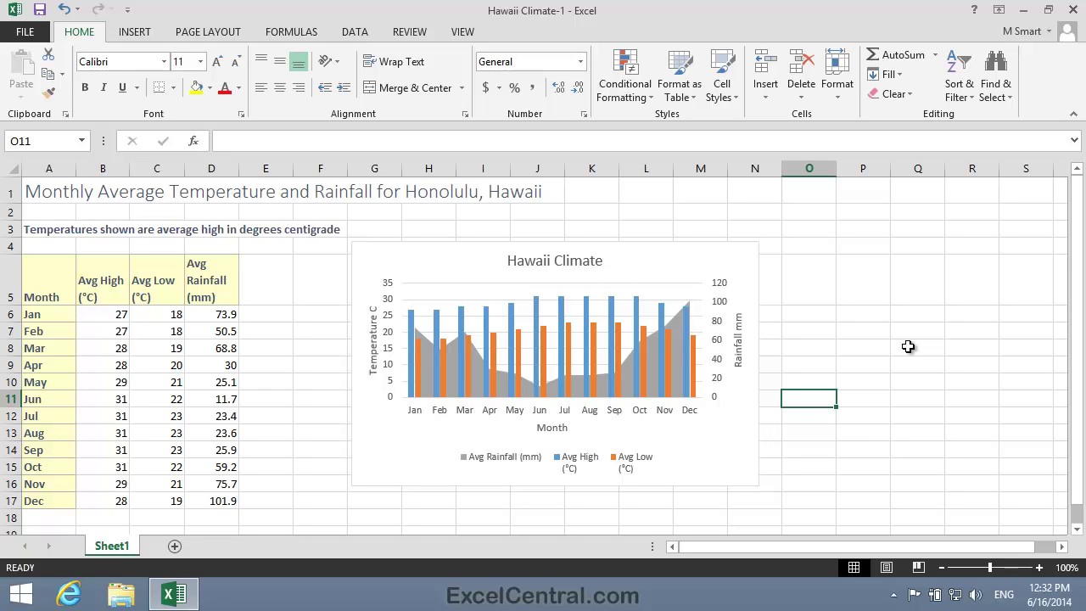
Save the workbook as a new file named Hawaii Climate-2 in the Excel 2013 Essential Skills folder.
click(25, 32)
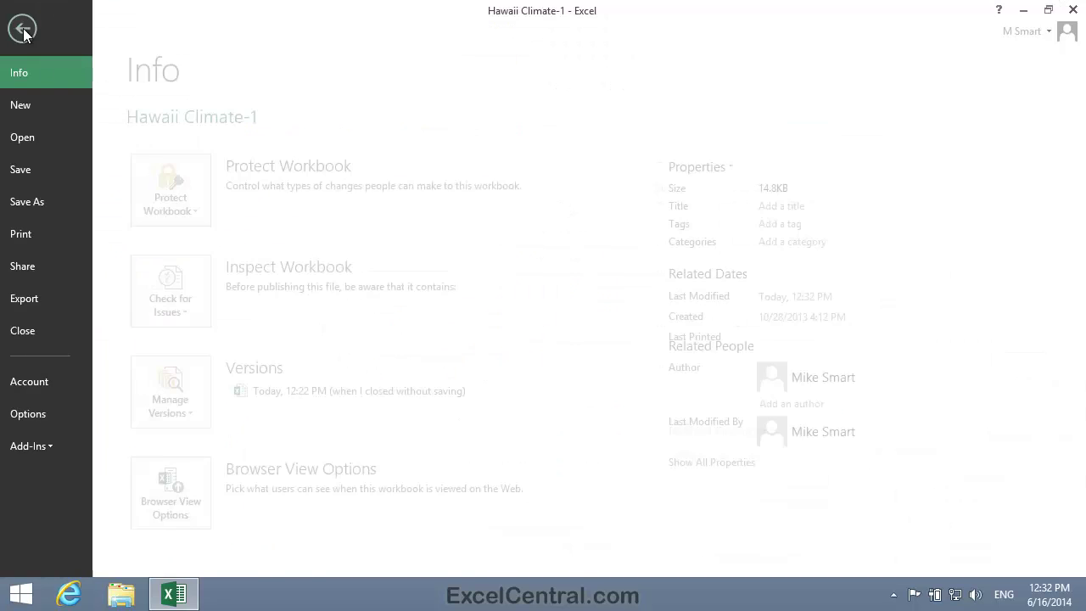
click(41, 202)
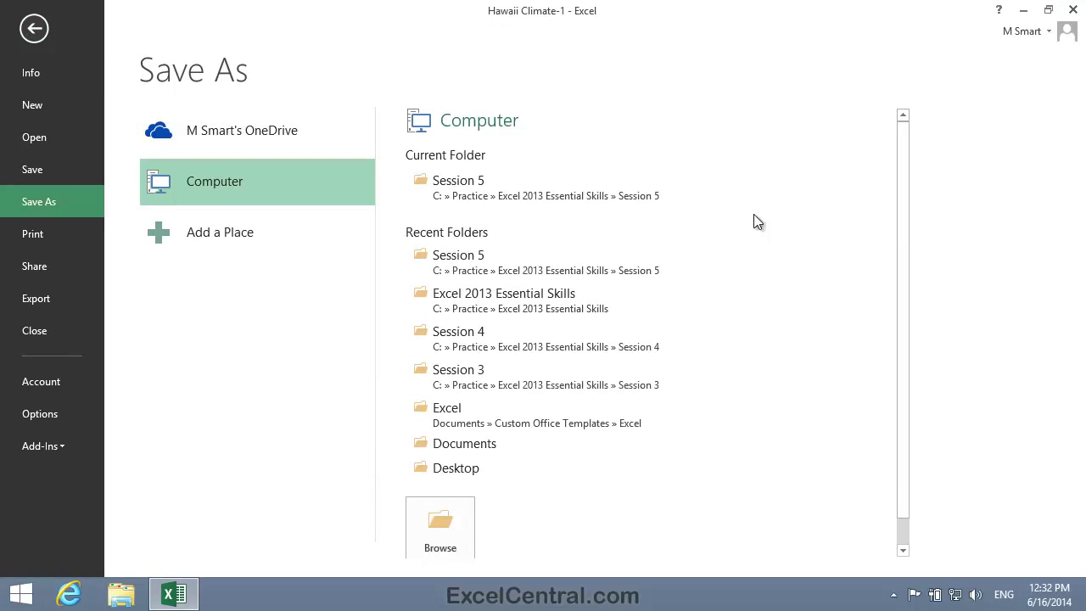
click(445, 533)
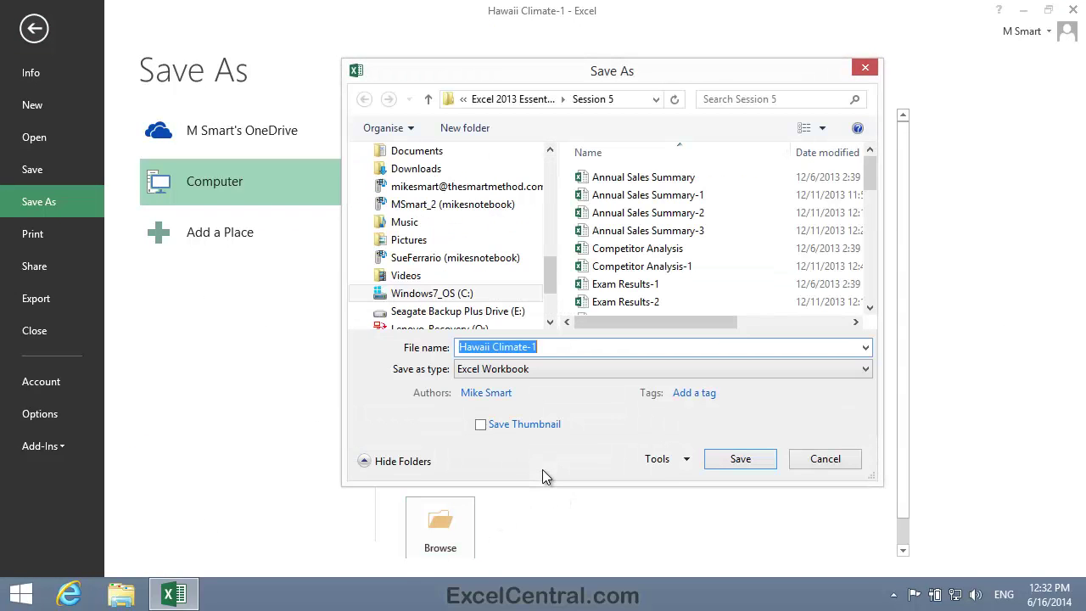
click(550, 346)
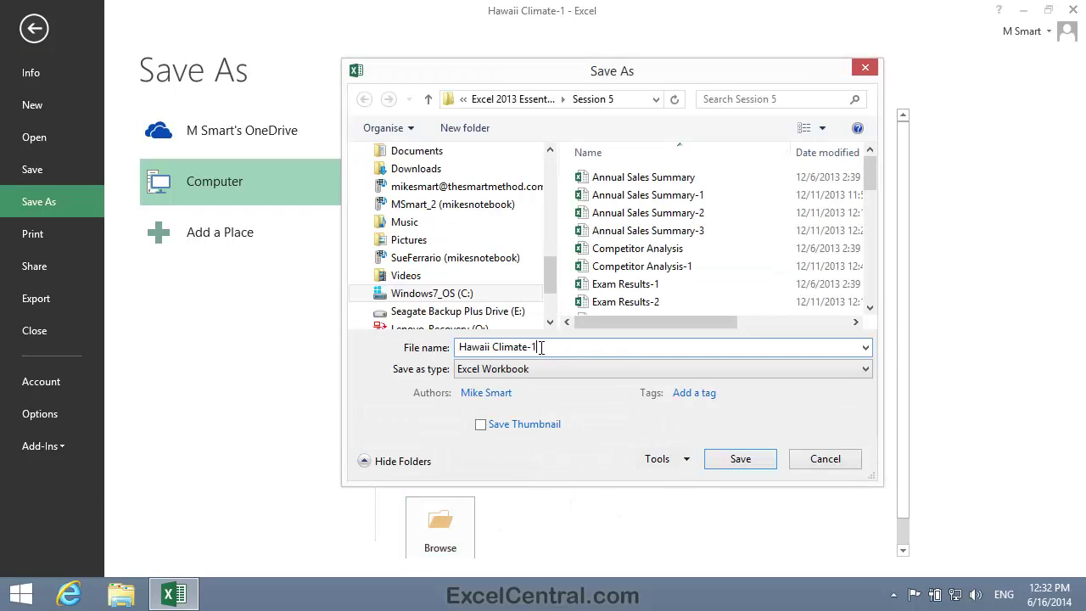
key(BackSpace)
text(2)
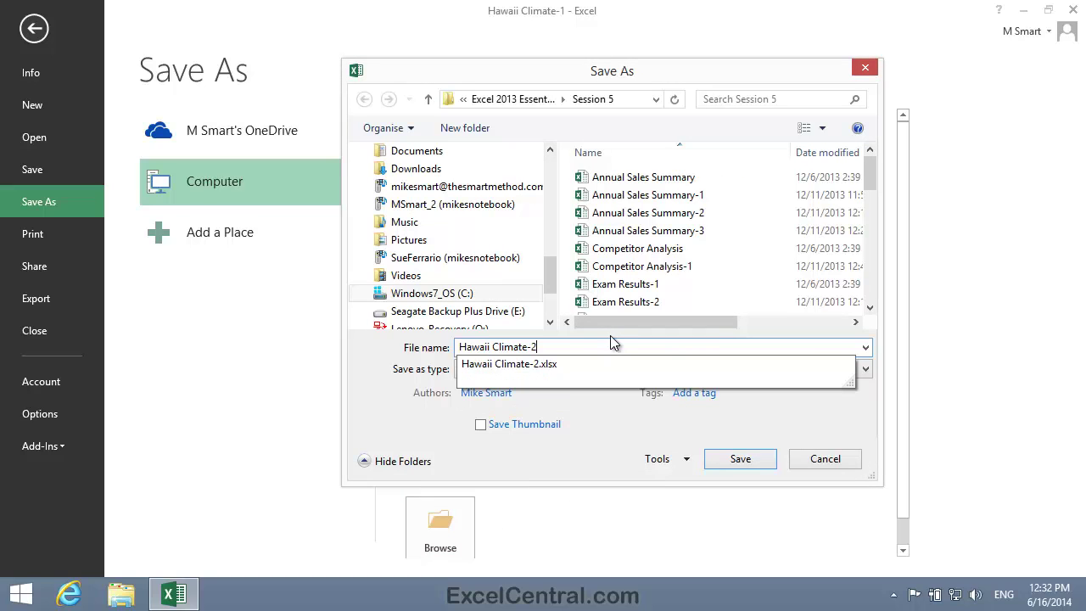
click(519, 98)
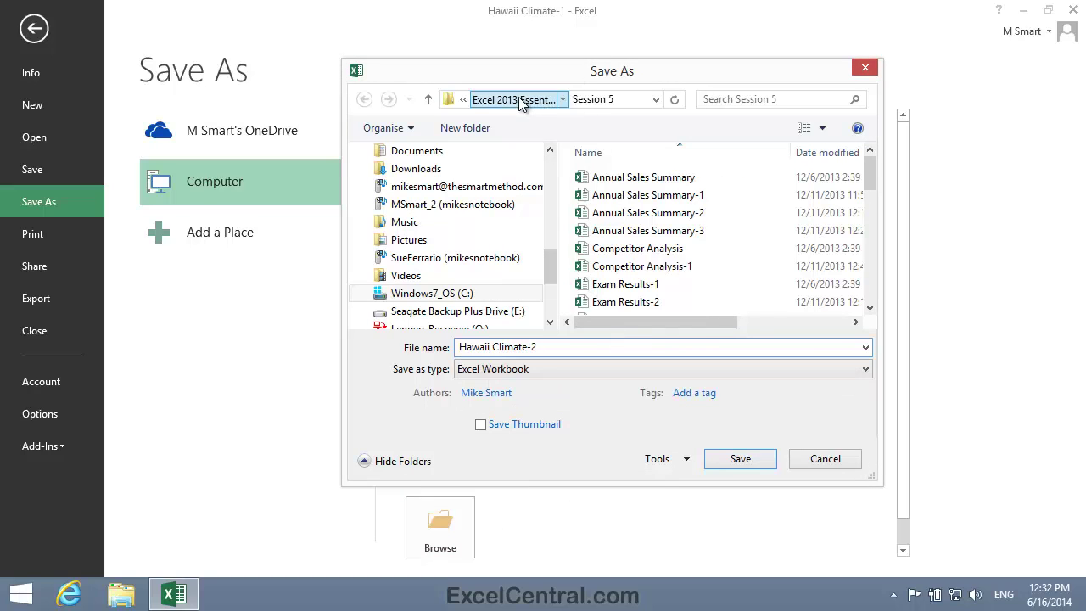